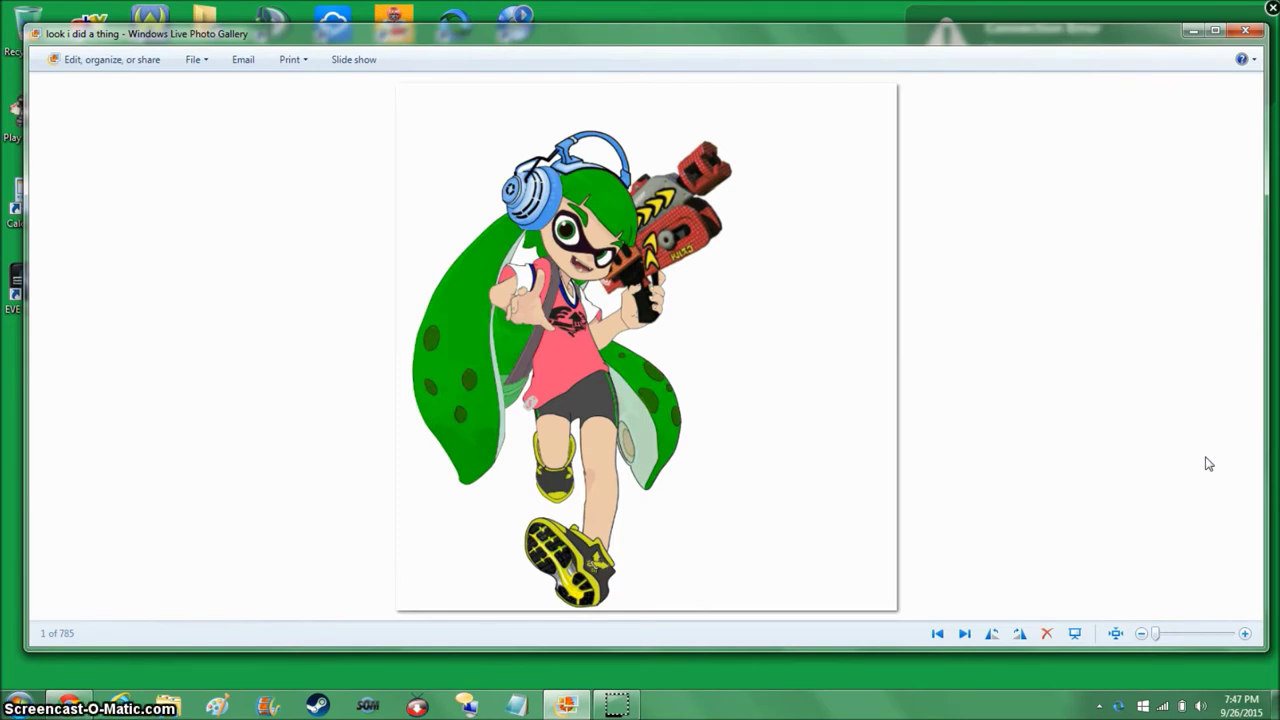
Bring up YouTube in Chrome and open the Angry Birds channel from the subscriptions list.
{"action": "left_click", "coordinate": [69, 707]}
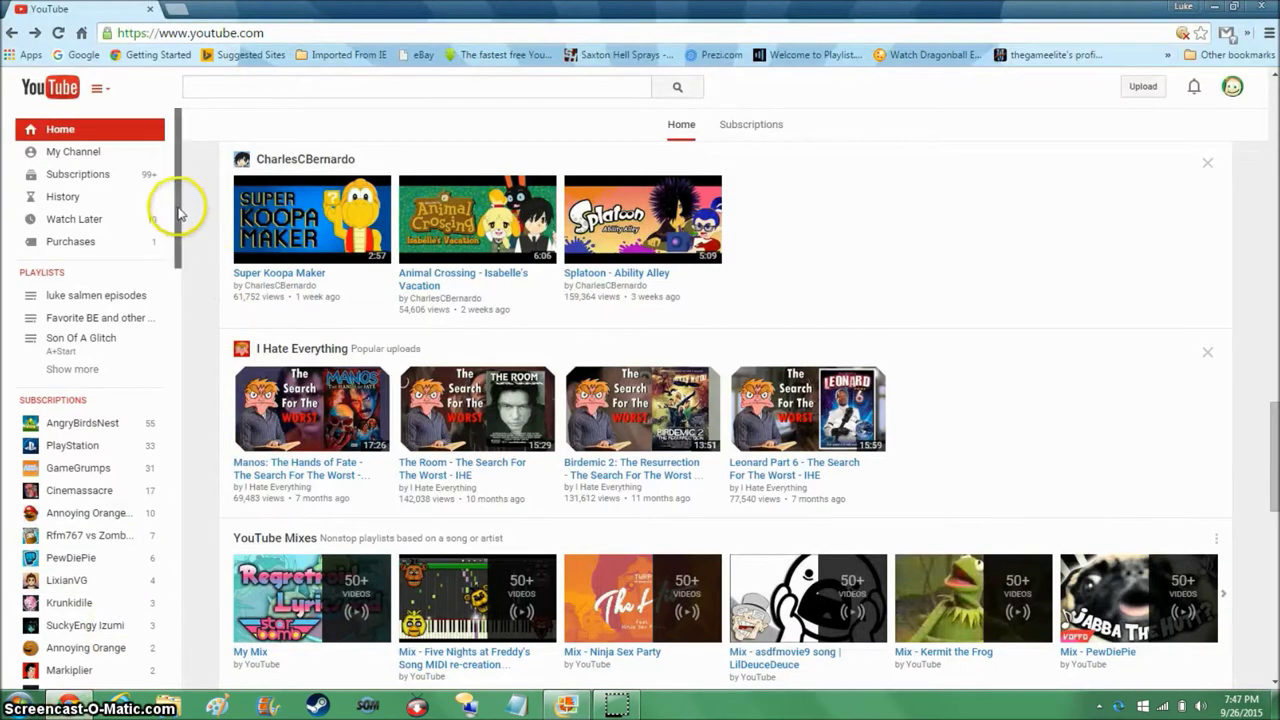
{"action": "mouse_move", "coordinate": [180, 205]}
{"action": "left_mouse_down"}
{"action": "mouse_move", "coordinate": [188, 320]}
{"action": "mouse_move", "coordinate": [165, 450]}
{"action": "mouse_move", "coordinate": [192, 605]}
{"action": "mouse_move", "coordinate": [199, 383]}
{"action": "left_mouse_up"}
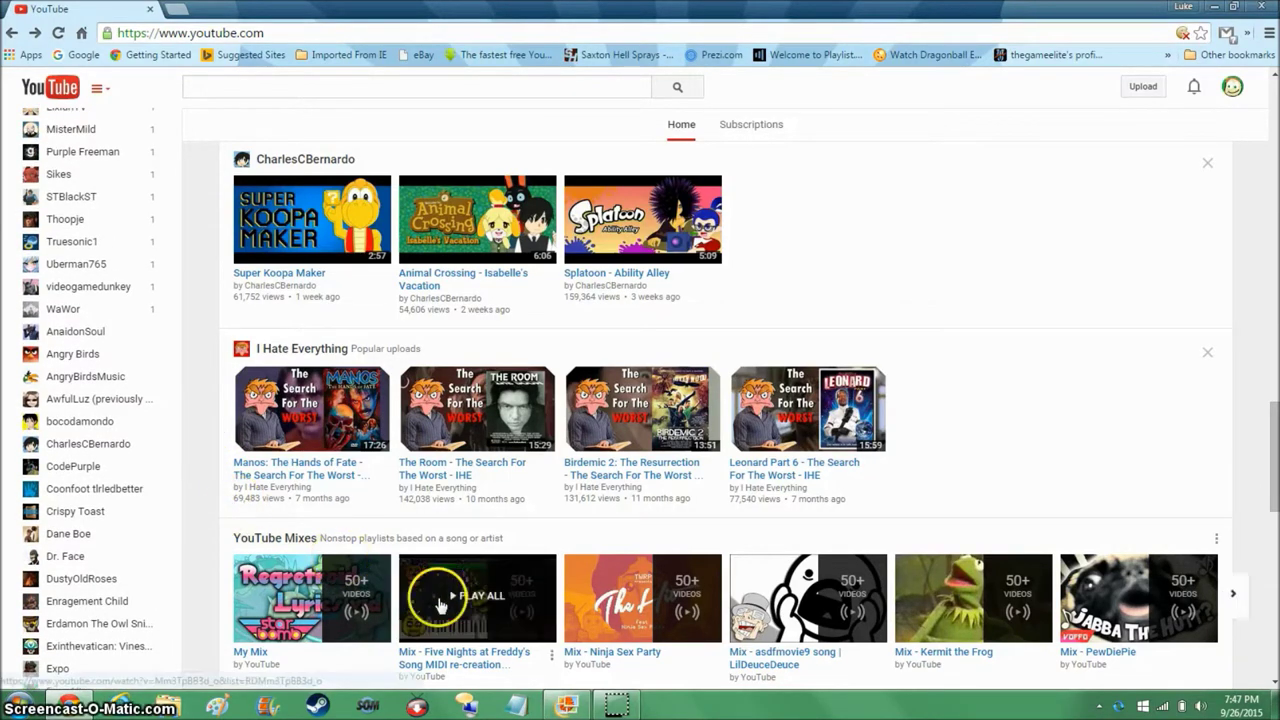
{"action": "mouse_move", "coordinate": [477, 598]}
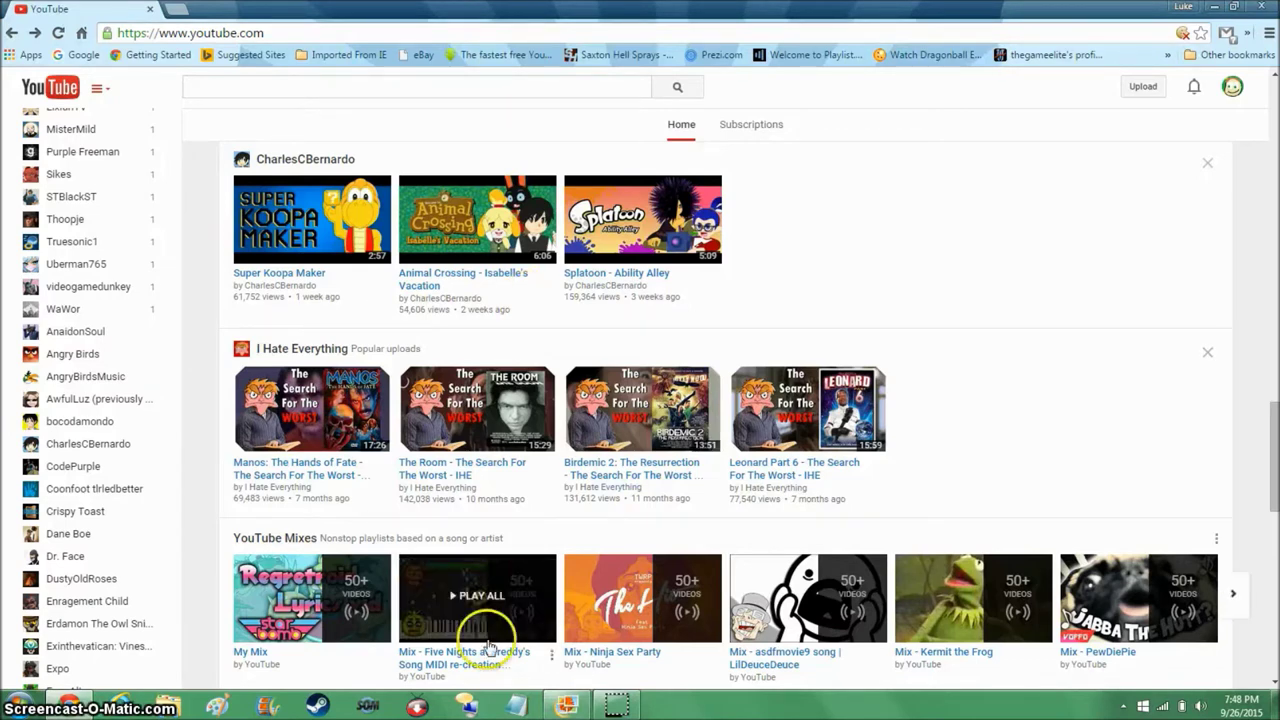
{"action": "left_click", "coordinate": [567, 705]}
{"action": "left_click", "coordinate": [1246, 22]}
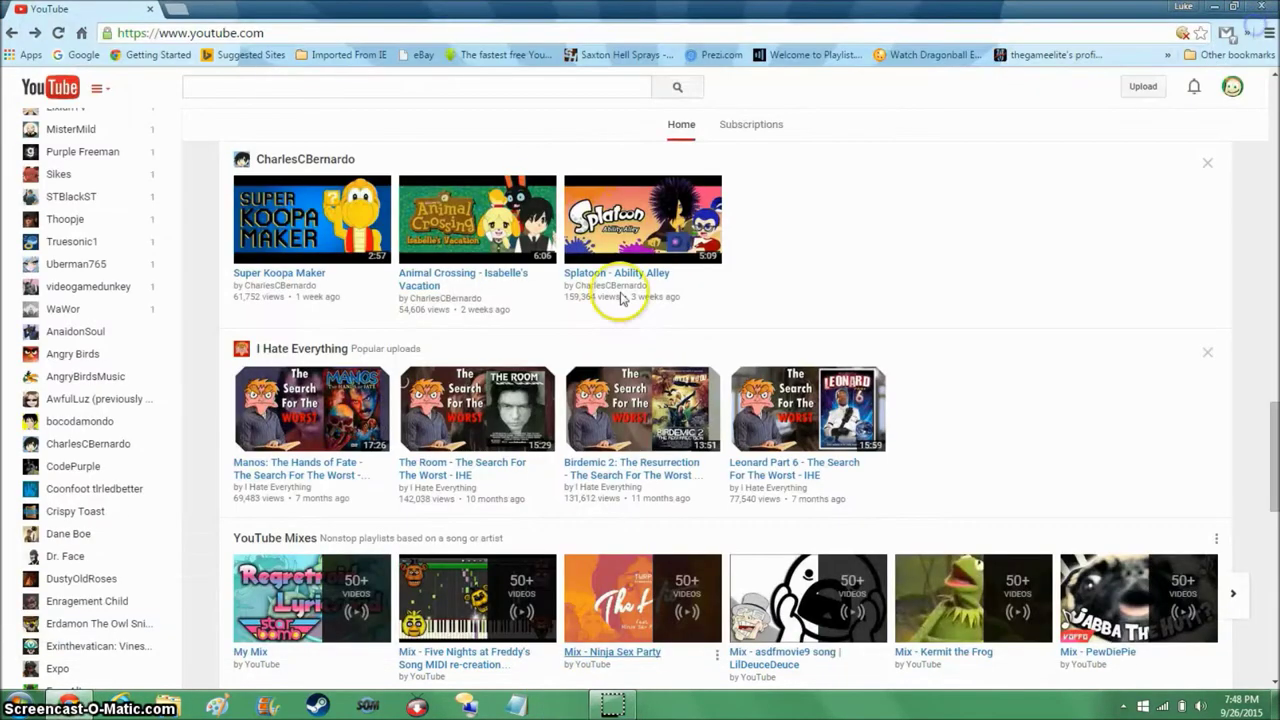
{"action": "left_click", "coordinate": [150, 355]}
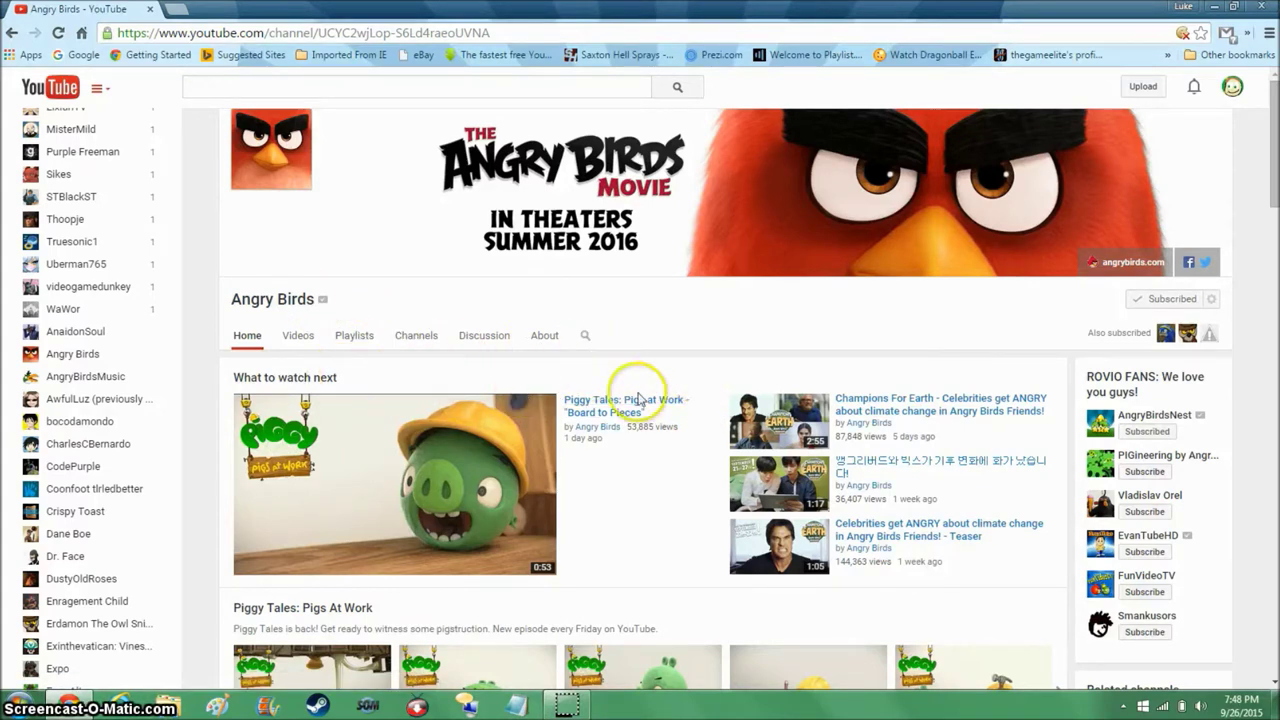
Open the Videos listing of the Angry Birds channel.
{"action": "left_click", "coordinate": [298, 335]}
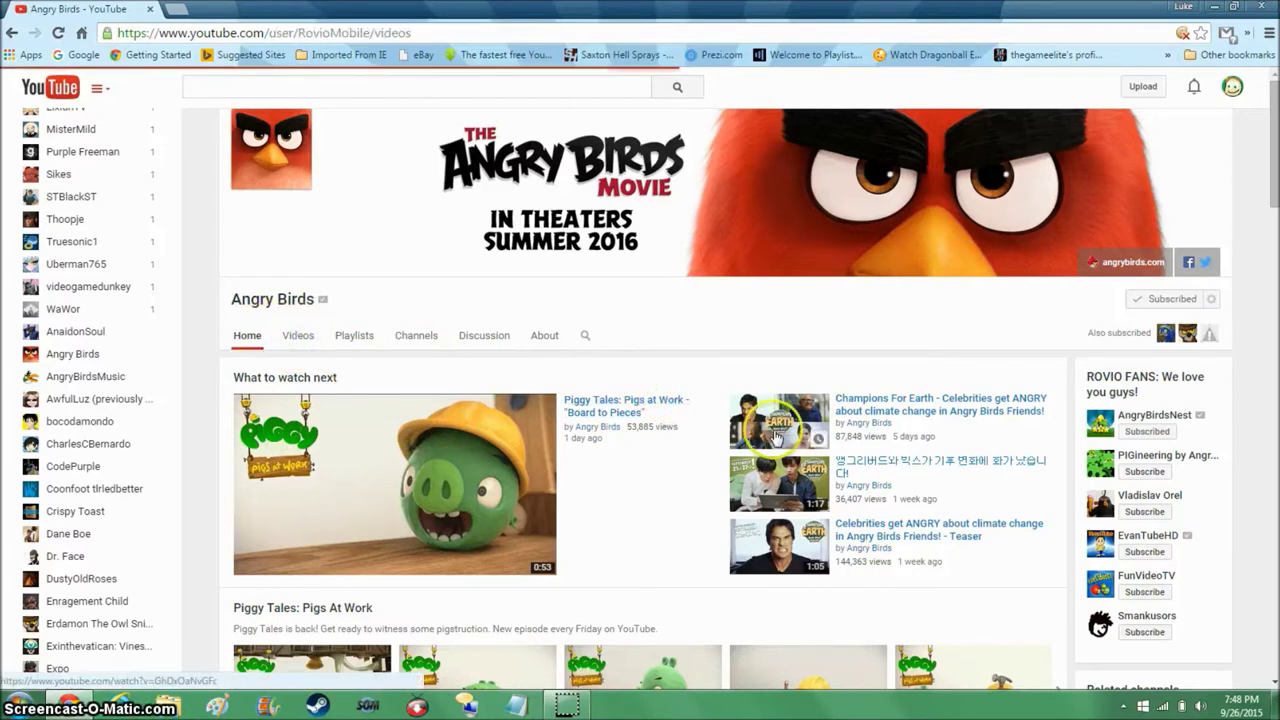